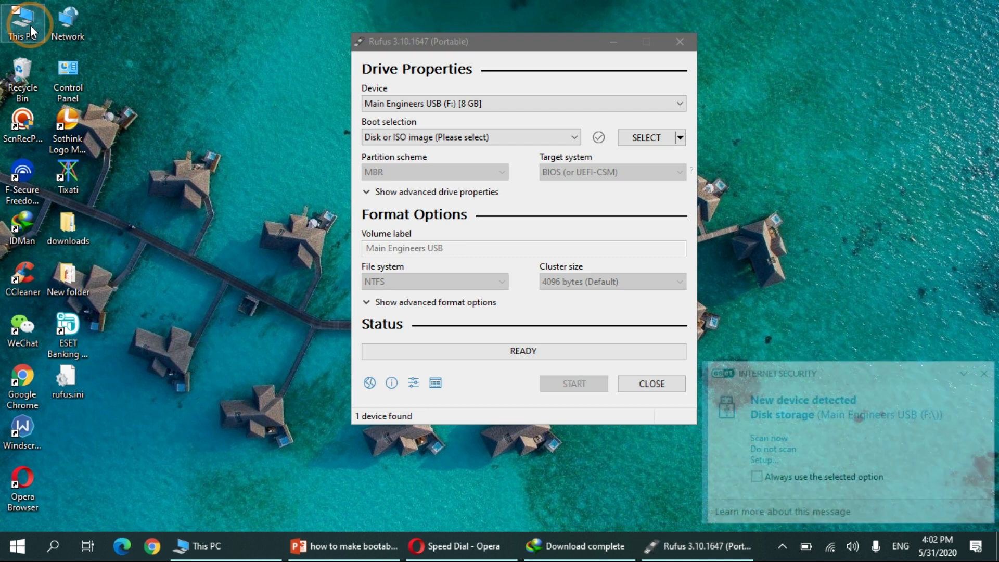
- Open This PC to check the drive letter and capacity of the connected USB drive, and close the window
{"action": "double_click", "coordinate": [24, 23]}
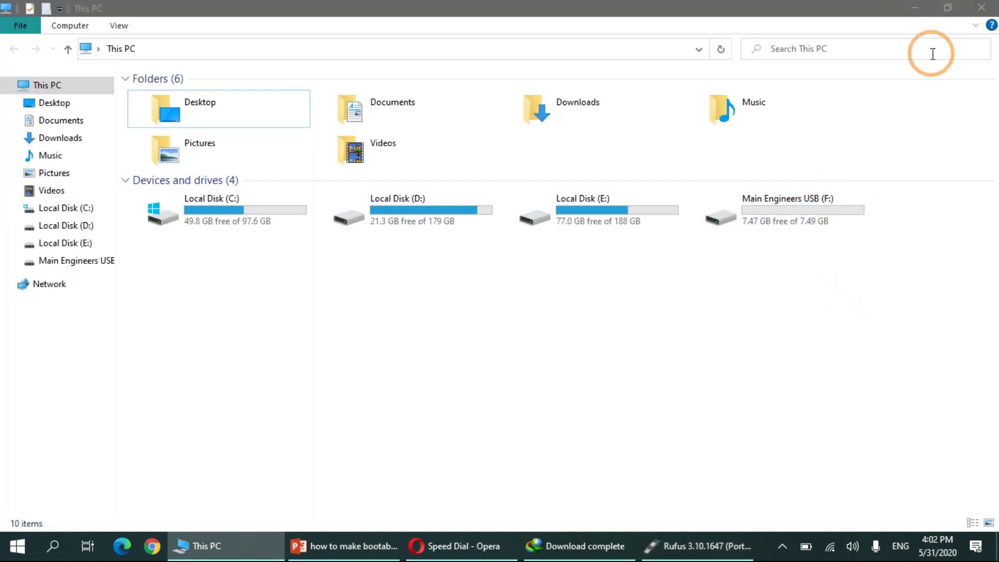
{"action": "left_click", "coordinate": [981, 7]}
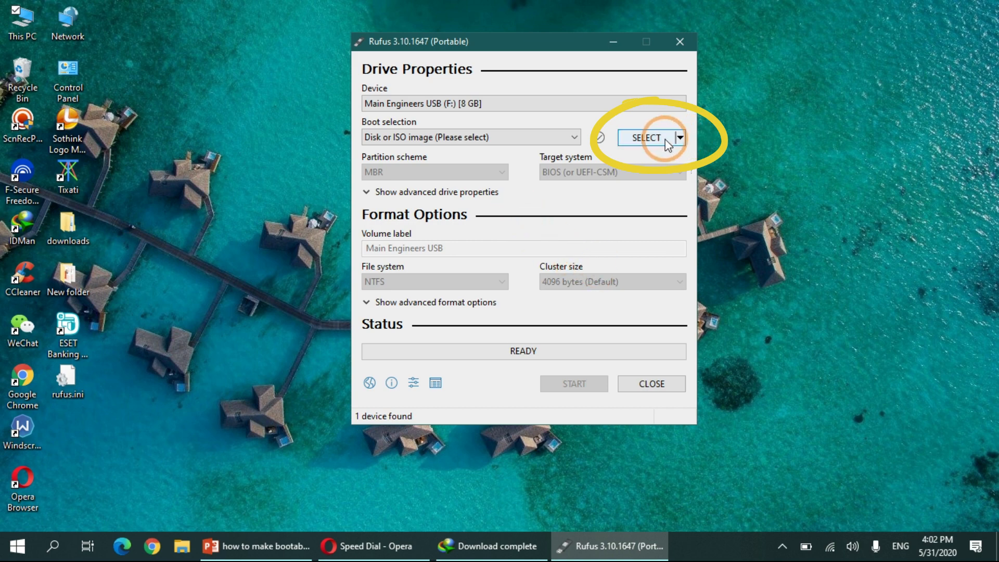
- Load en_windows_10_pro.iso from the Desktop as the boot image for the USB drive
{"action": "left_click", "coordinate": [633, 139]}
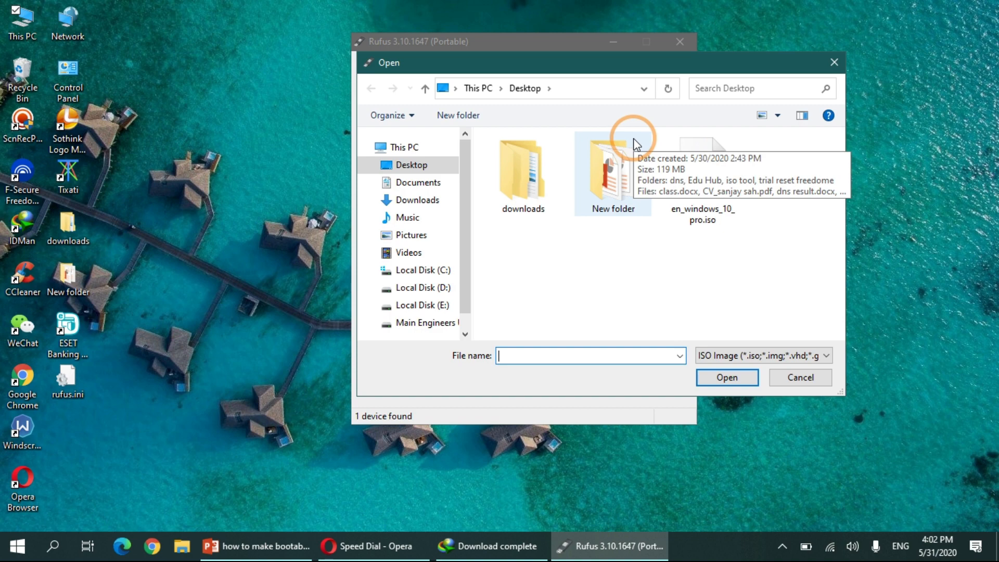
{"action": "left_click", "coordinate": [700, 175]}
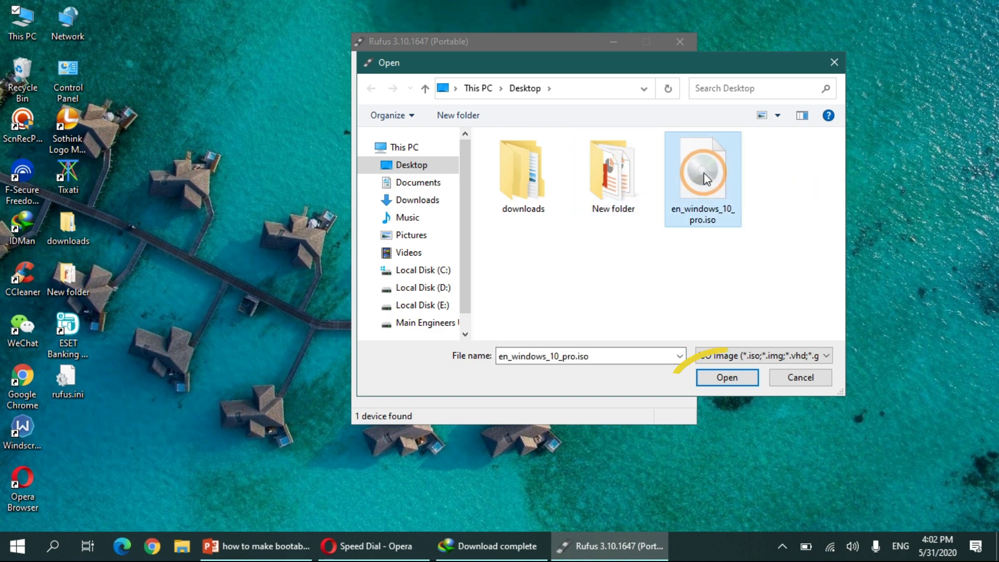
{"action": "left_click", "coordinate": [729, 379]}
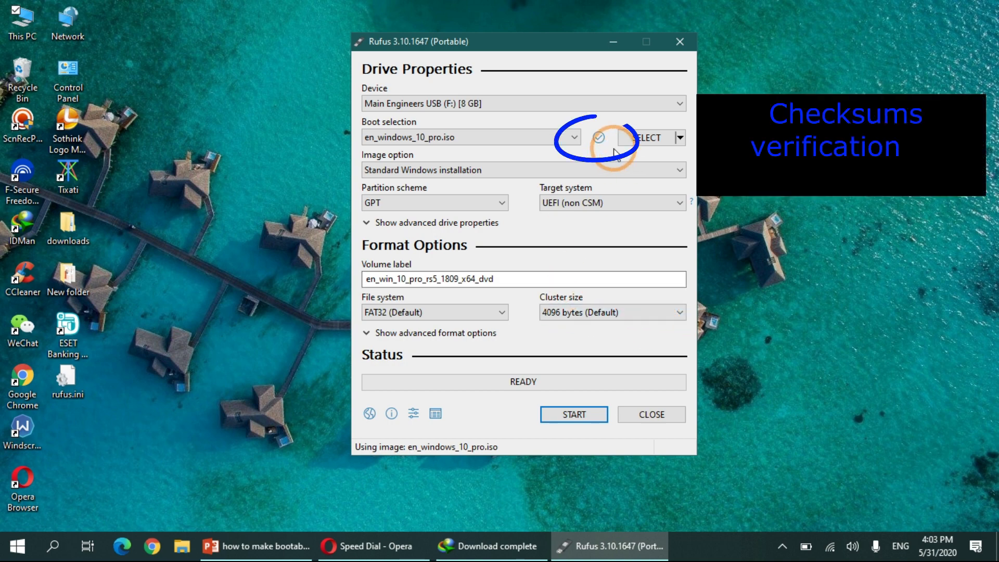
- Compute the checksums of the loaded en_windows_10_pro.iso image, review them and dismiss the results
{"action": "left_click", "coordinate": [600, 138]}
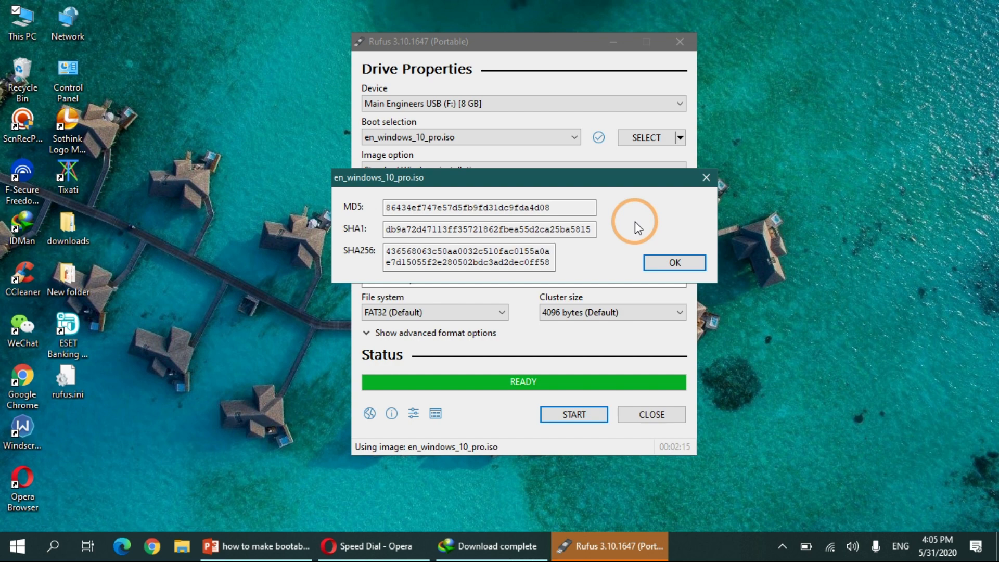
{"action": "left_click", "coordinate": [672, 262]}
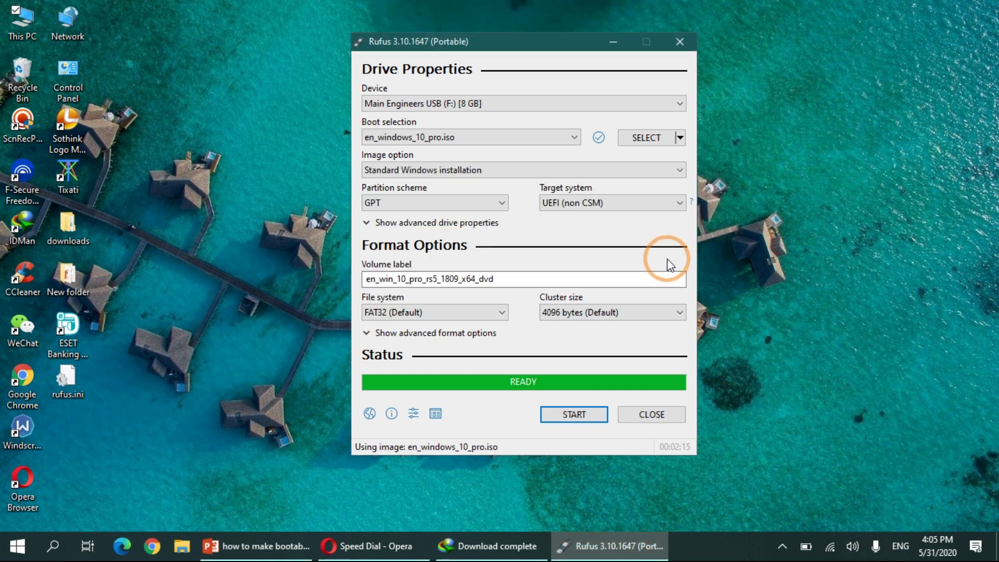
- Set the partition scheme to MBR, with BIOS (or UEFI-CSM) as the target system
{"action": "left_click", "coordinate": [428, 208]}
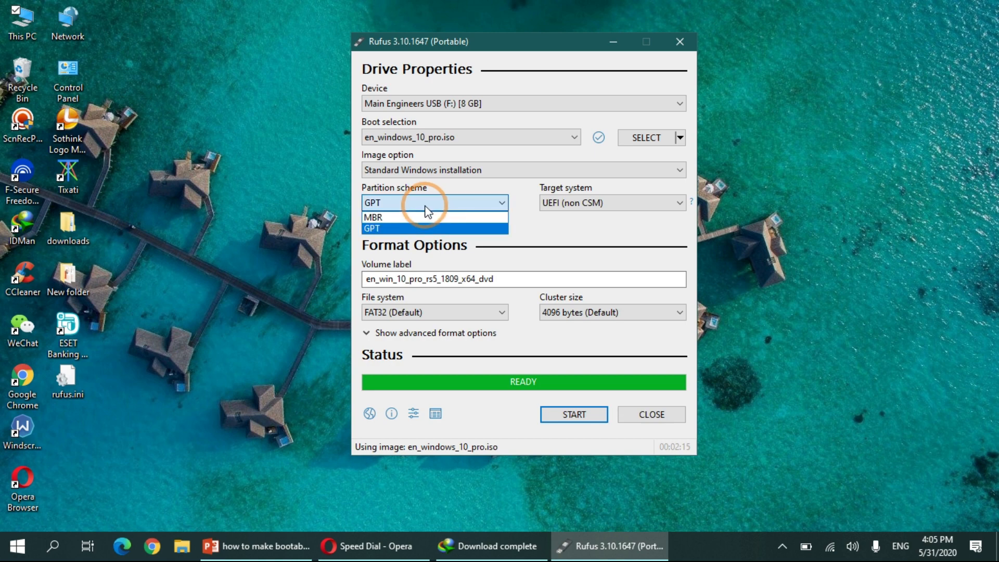
{"action": "left_click", "coordinate": [429, 215]}
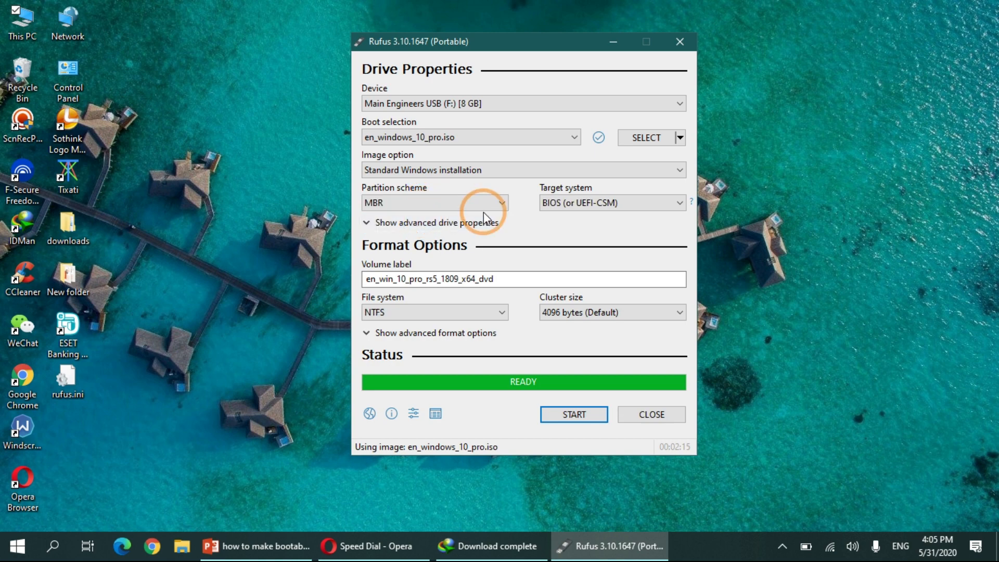
{"action": "left_click", "coordinate": [576, 207]}
{"action": "left_click", "coordinate": [575, 207]}
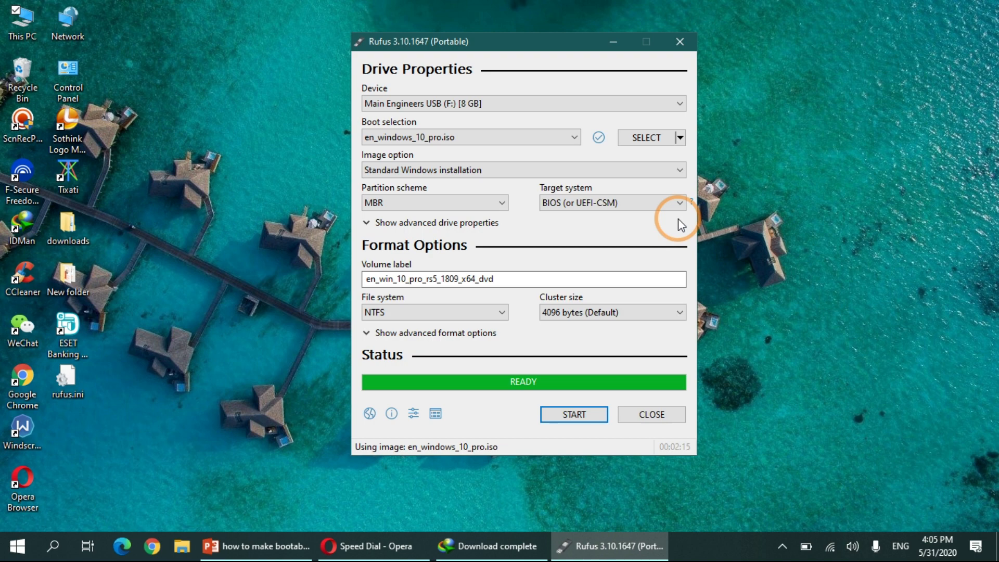
- Show the advanced drive properties and switch the fixes for old BIOSes on and back off
{"action": "left_click", "coordinate": [370, 224]}
{"action": "left_click", "coordinate": [367, 256]}
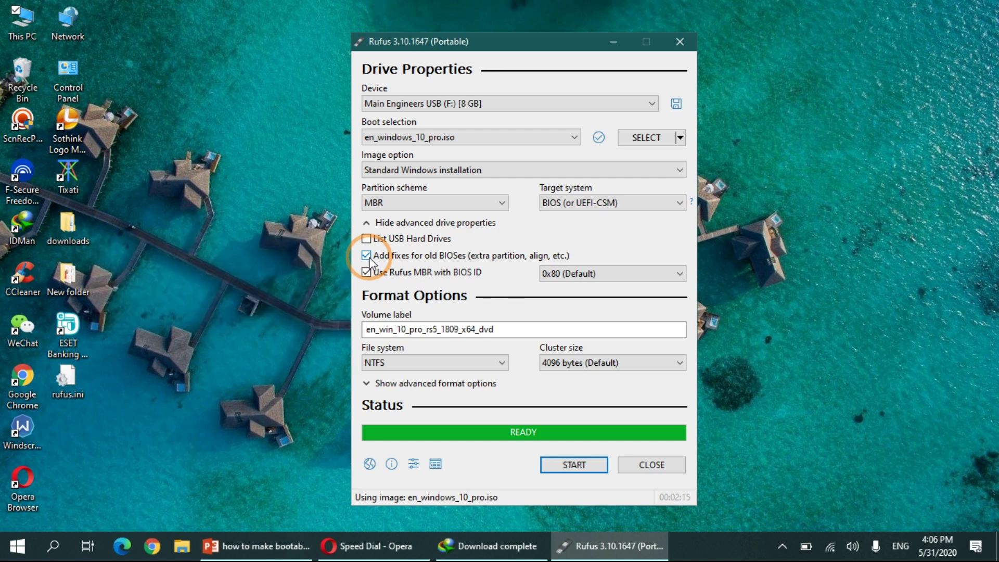
{"action": "left_click", "coordinate": [367, 257]}
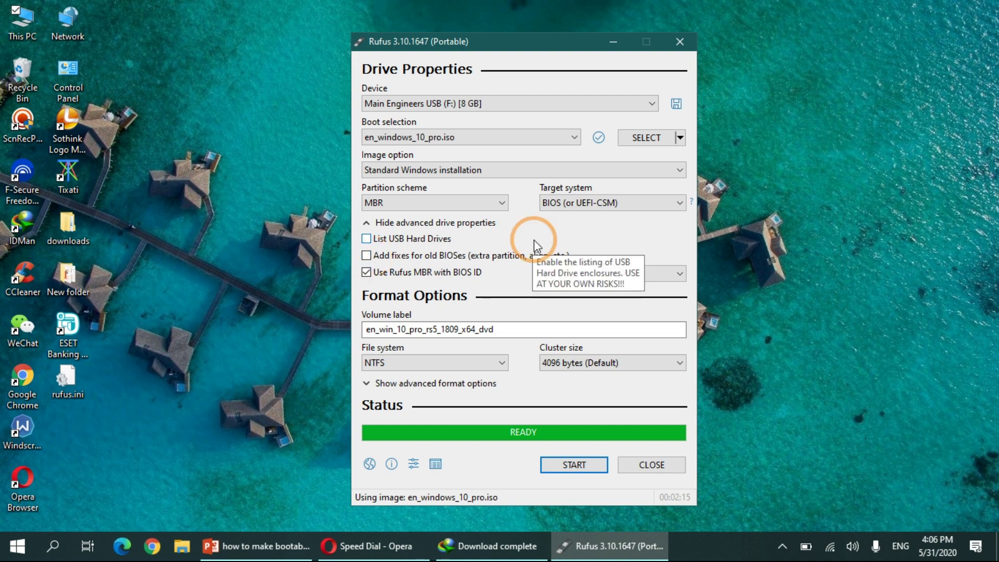
- Replace the volume label with "Main Engineers"
{"action": "left_click", "coordinate": [509, 330]}
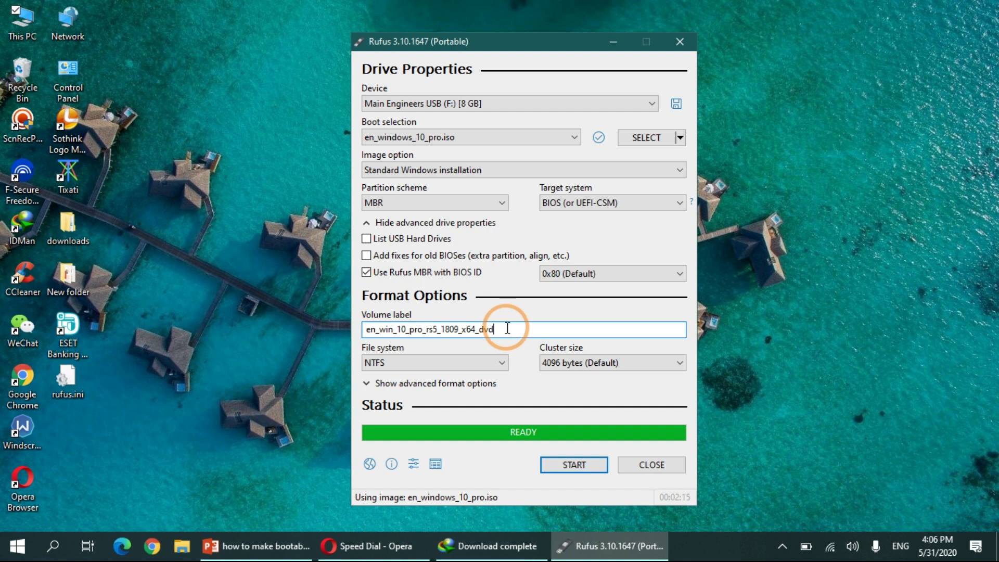
{"action": "key", "text": "BackSpace"}
{"action": "key", "text": "BackSpace"}
{"action": "key", "text": "BackSpace"}
{"action": "key", "text": "BackSpace"}
{"action": "key", "text": "BackSpace"}
{"action": "key", "text": "BackSpace"}
{"action": "key", "text": "BackSpace"}
{"action": "key", "text": "BackSpace"}
{"action": "key", "text": "BackSpace"}
{"action": "key", "text": "BackSpace"}
{"action": "key", "text": "BackSpace"}
{"action": "key", "text": "BackSpace"}
{"action": "key", "text": "BackSpace"}
{"action": "key", "text": "BackSpace"}
{"action": "key", "text": "BackSpace"}
{"action": "key", "text": "BackSpace"}
{"action": "key", "text": "BackSpace"}
{"action": "key", "text": "BackSpace"}
{"action": "key", "text": "BackSpace"}
{"action": "key", "text": "BackSpace"}
{"action": "type", "text": "M"}
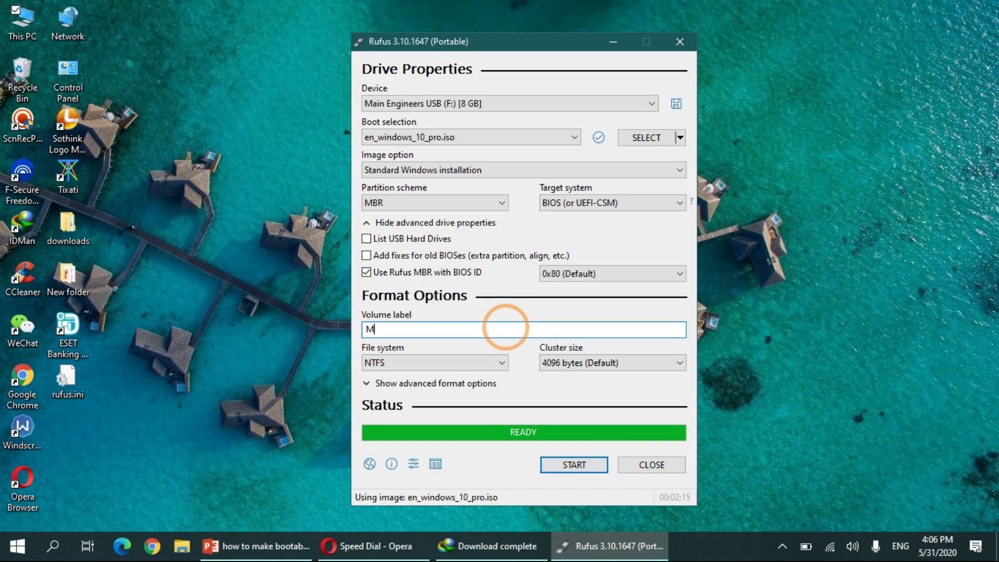
{"action": "type", "text": "ain Engineers"}
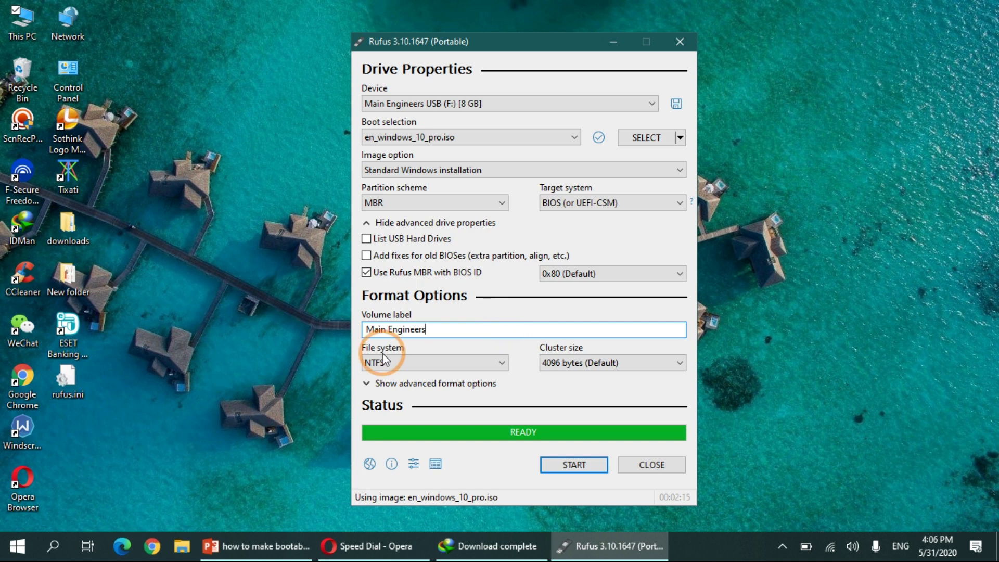
- Show the advanced format options and start writing the bootable USB, agreeing to erase all data on the drive
{"action": "left_click", "coordinate": [371, 385]}
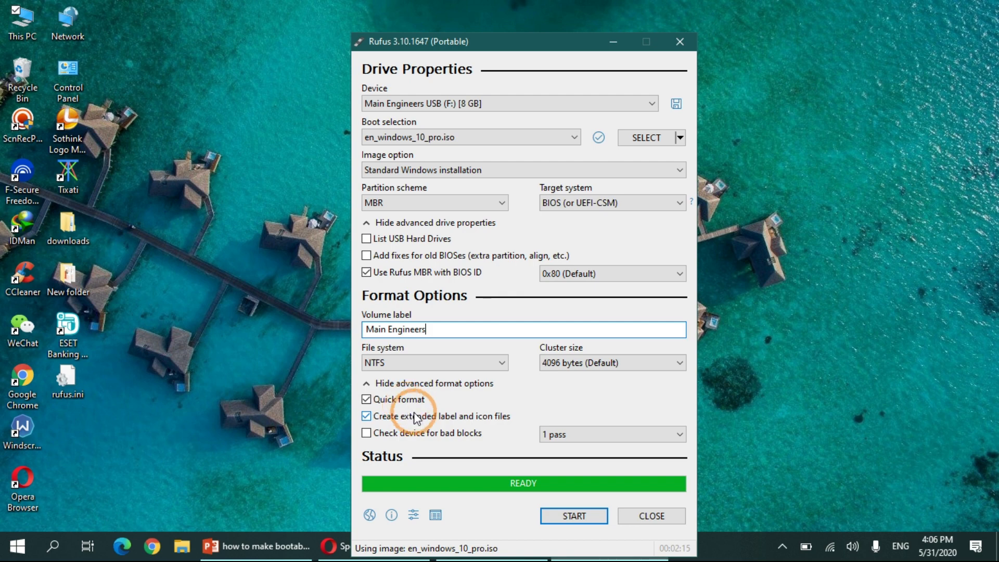
{"action": "left_click", "coordinate": [576, 518]}
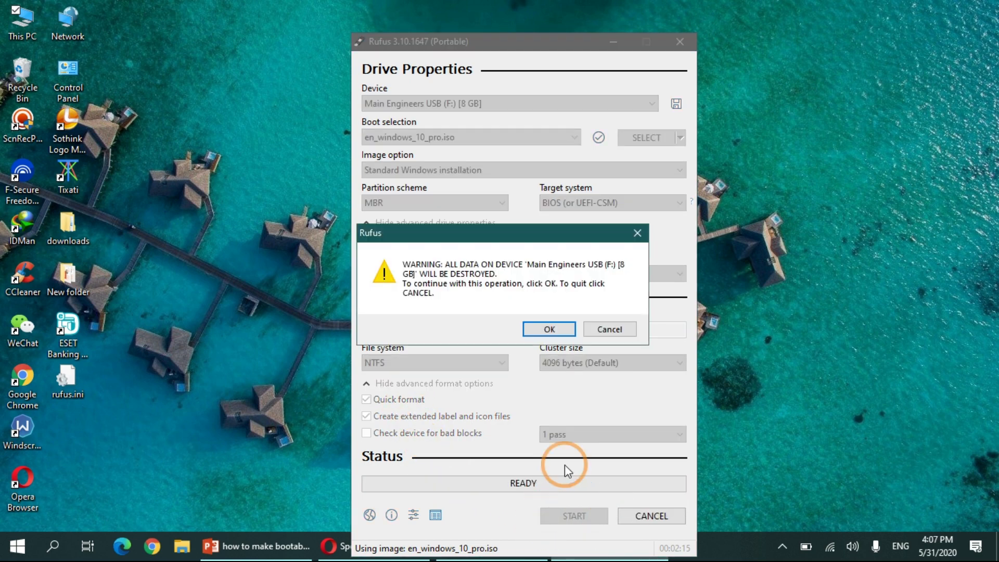
{"action": "left_click", "coordinate": [548, 329]}
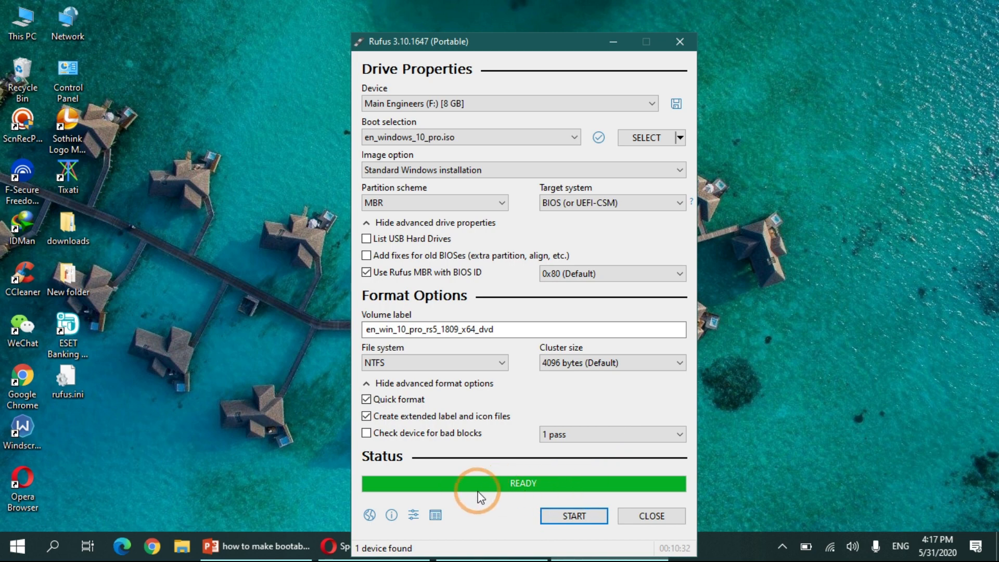
- Close Rufus and open This PC in File Explorer
{"action": "left_click", "coordinate": [650, 517]}
{"action": "double_click", "coordinate": [22, 20]}
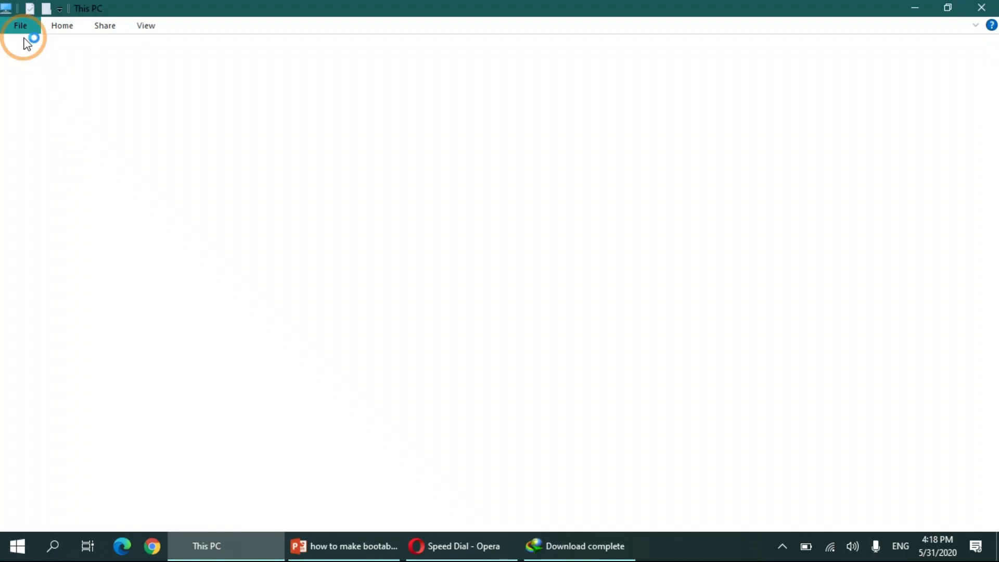